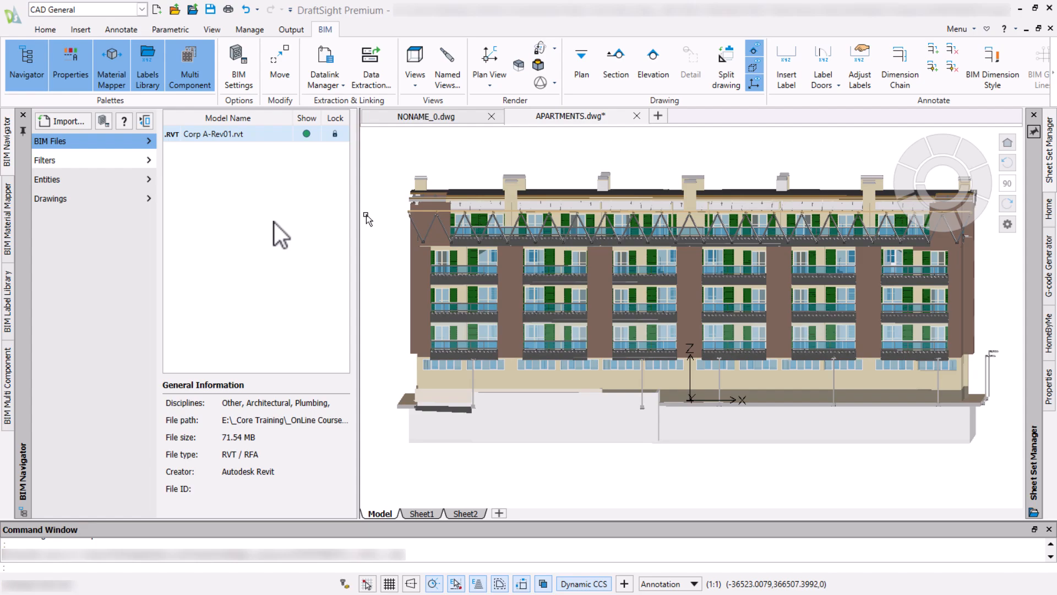
Open the BIM filter settings and set the filter criterion's property to Category with the == operator.
left_click(120, 164)
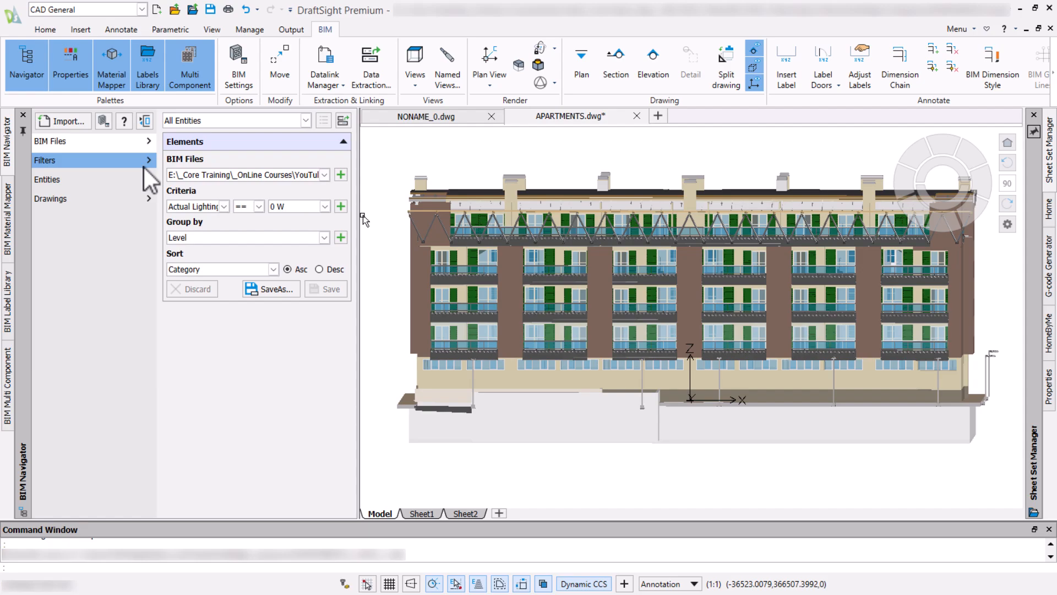
left_click(305, 120)
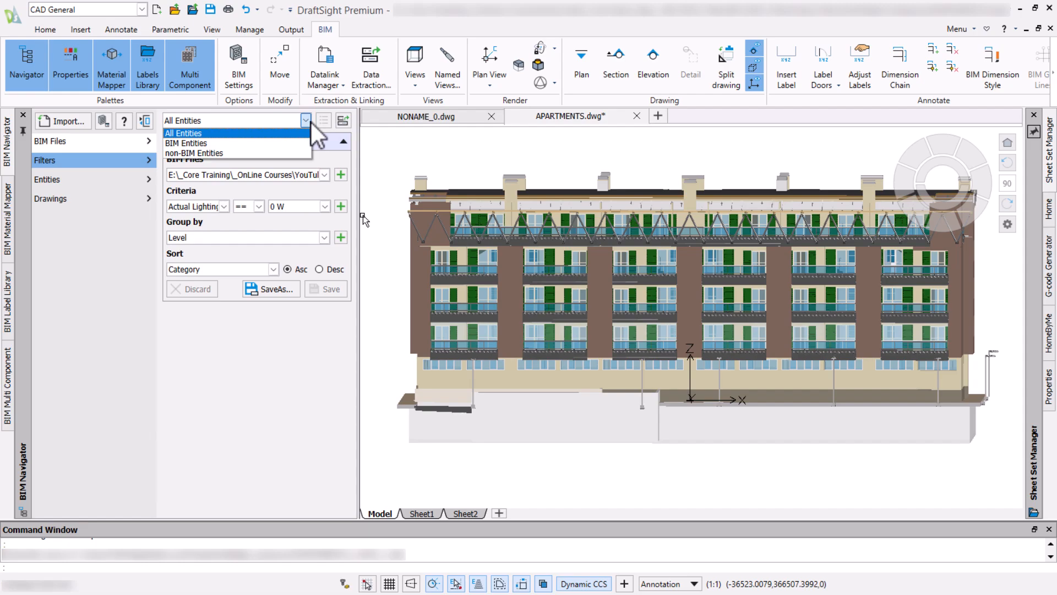
left_click(312, 120)
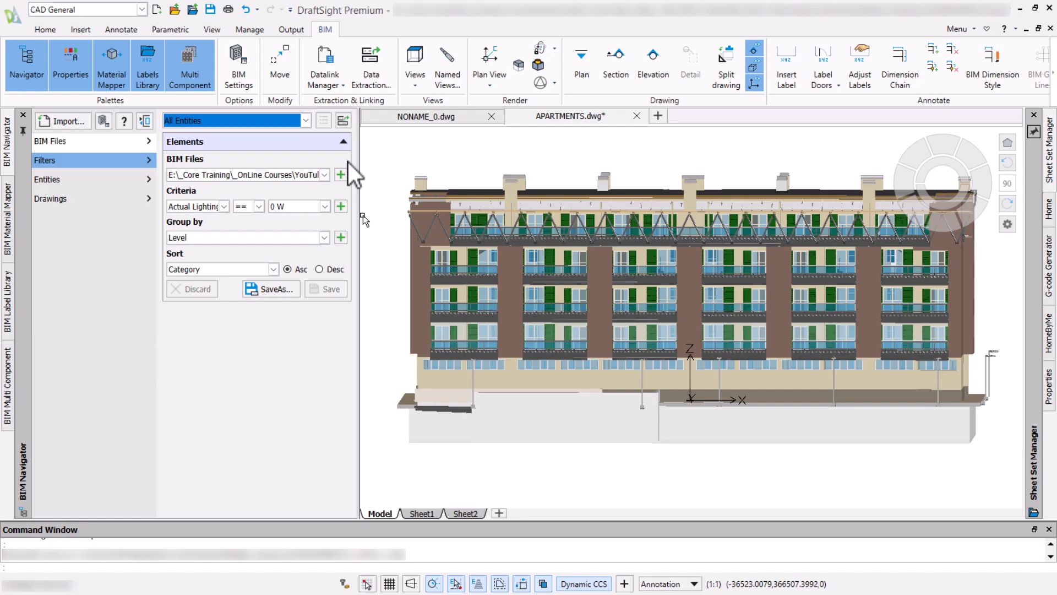
left_click(224, 207)
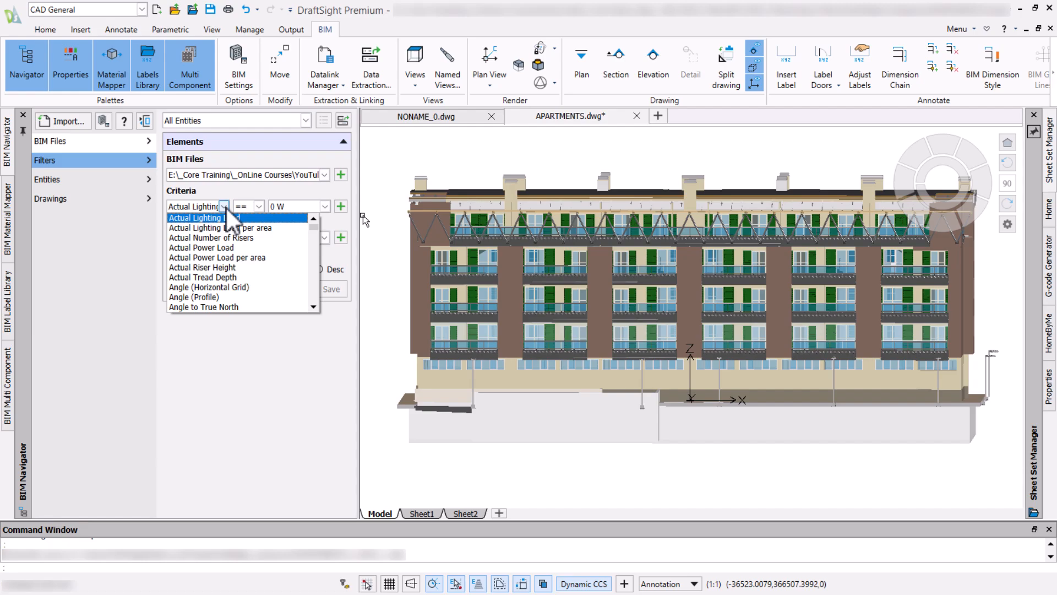
left_click(316, 283)
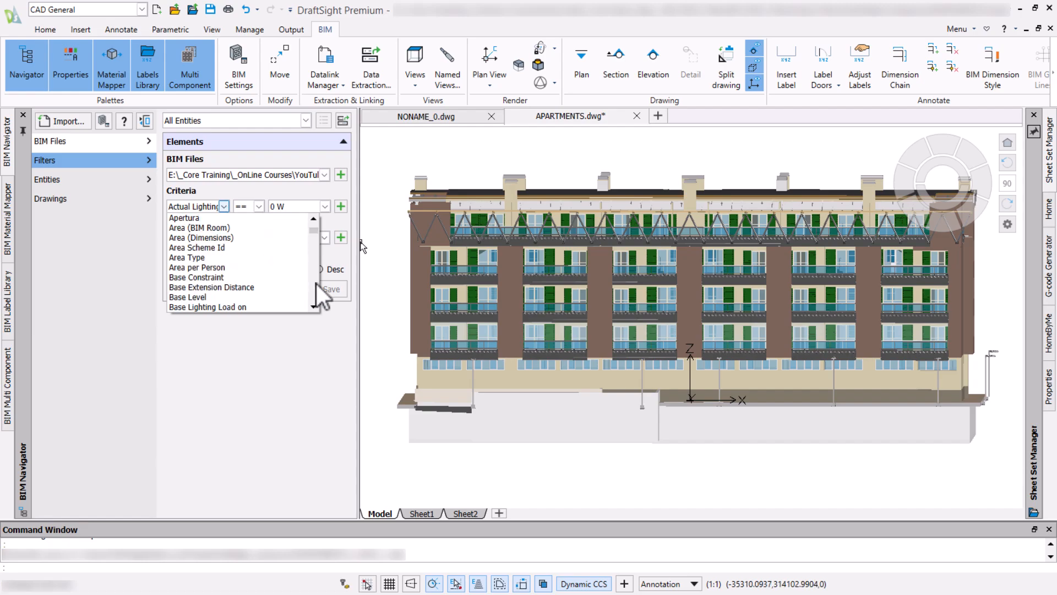
left_click(316, 283)
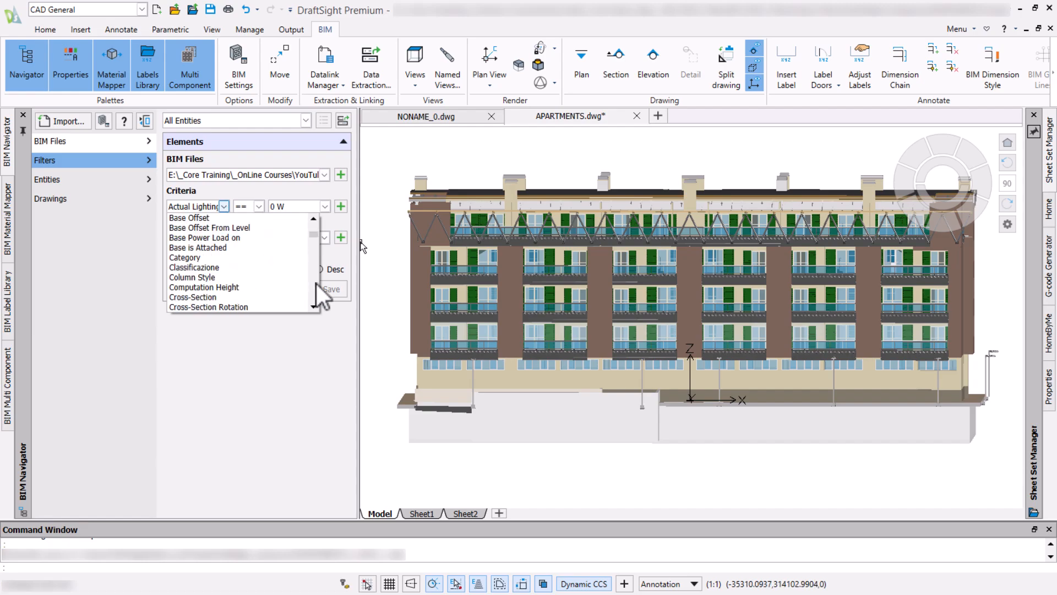
left_click(255, 262)
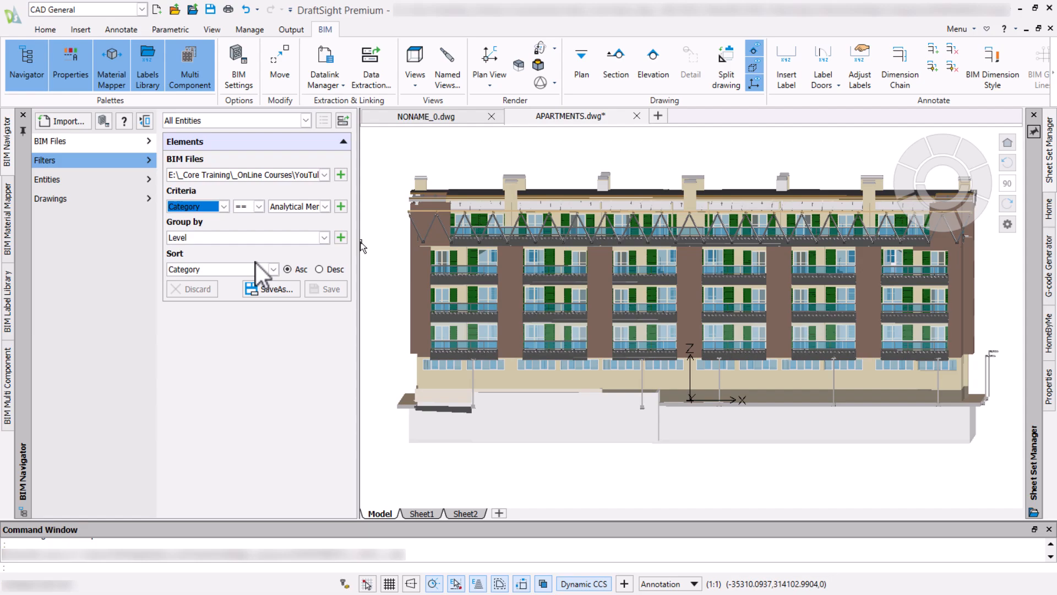
left_click(258, 207)
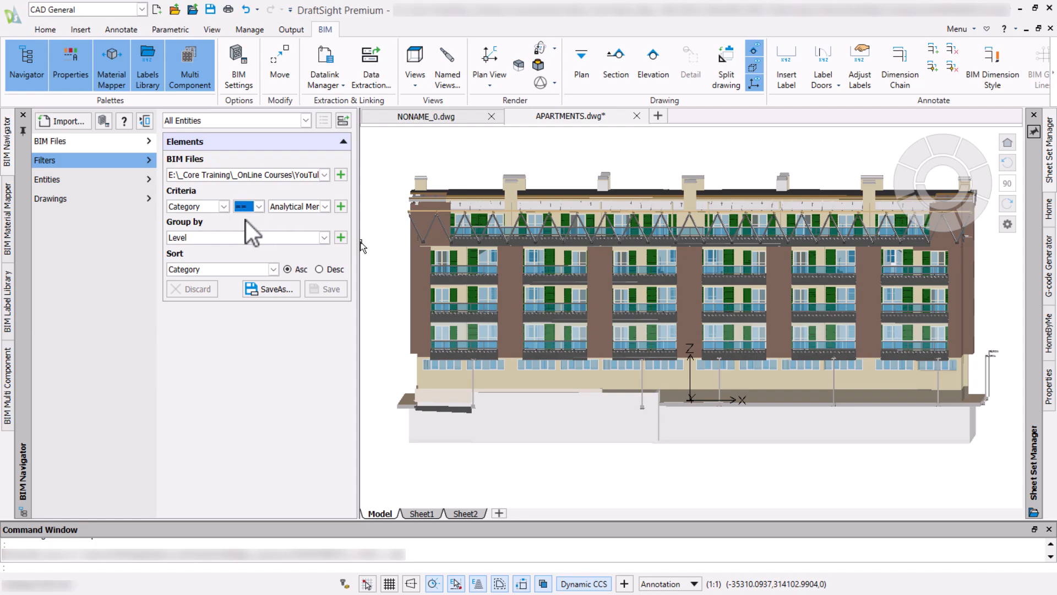
Choose Column, Door and Window as the Category values and add the criterion to the filter.
left_click(325, 208)
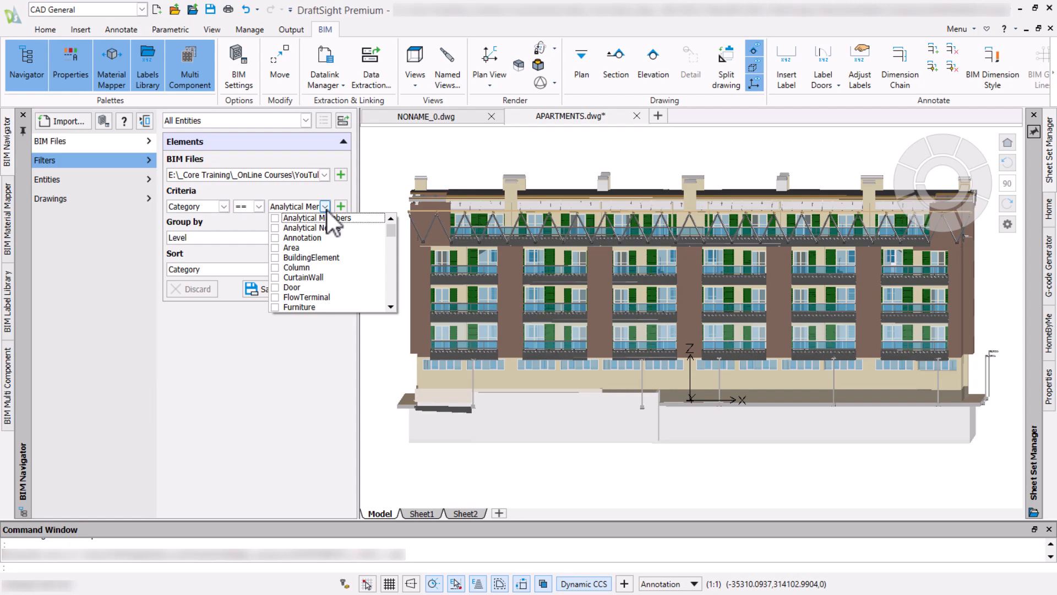
left_click(276, 268)
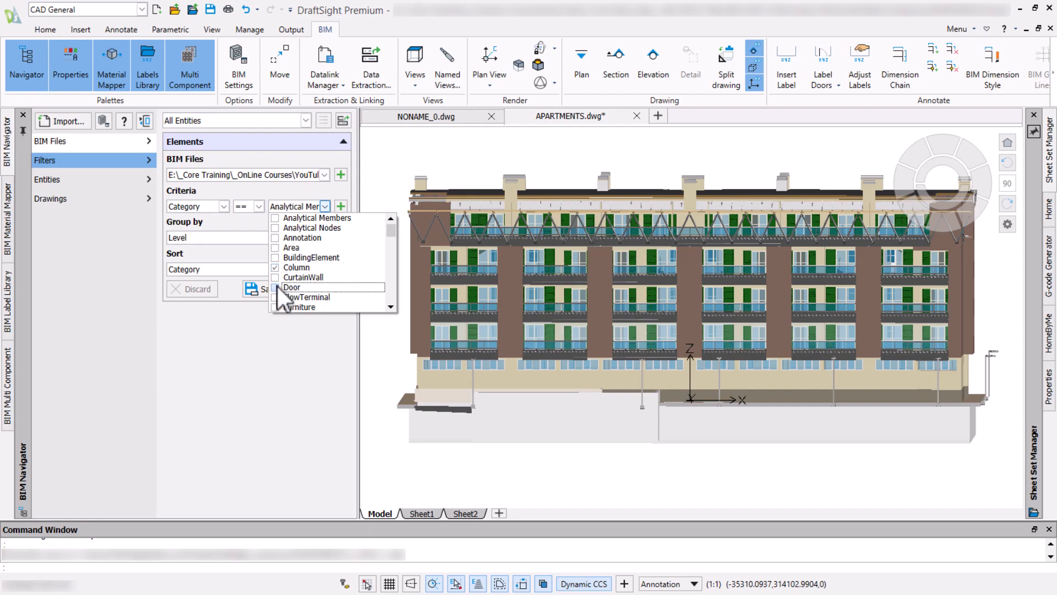
left_click(393, 295)
left_click(393, 295)
left_click(393, 295)
left_click(393, 295)
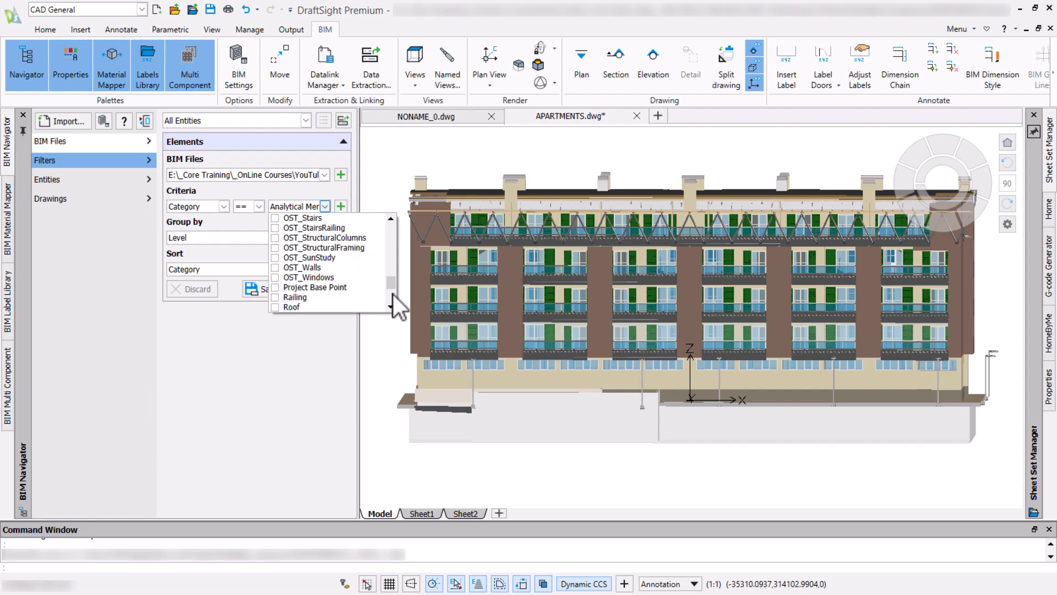
left_click(393, 296)
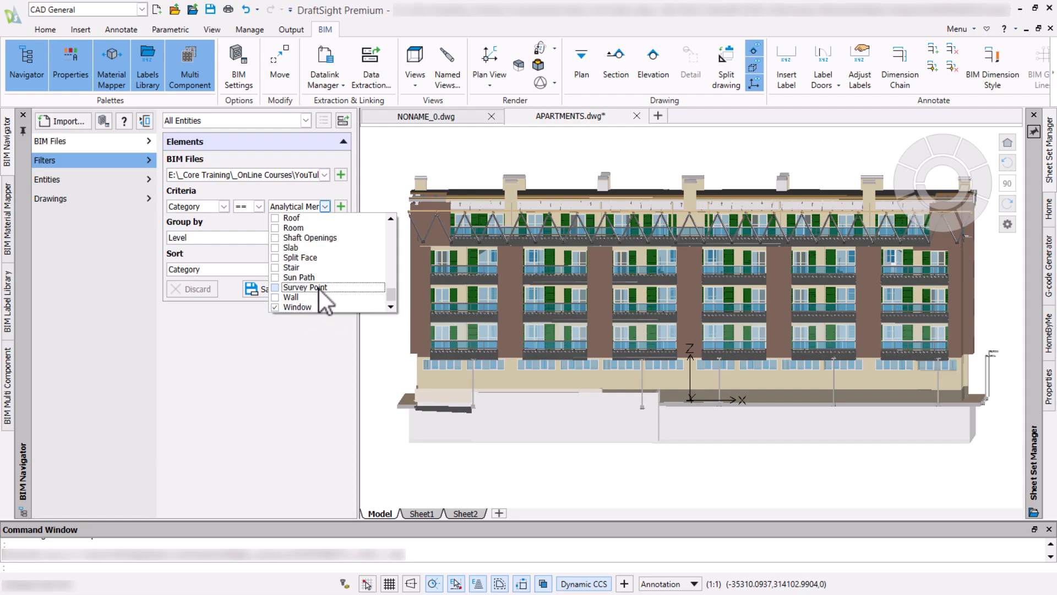
left_click(344, 210)
left_click(341, 207)
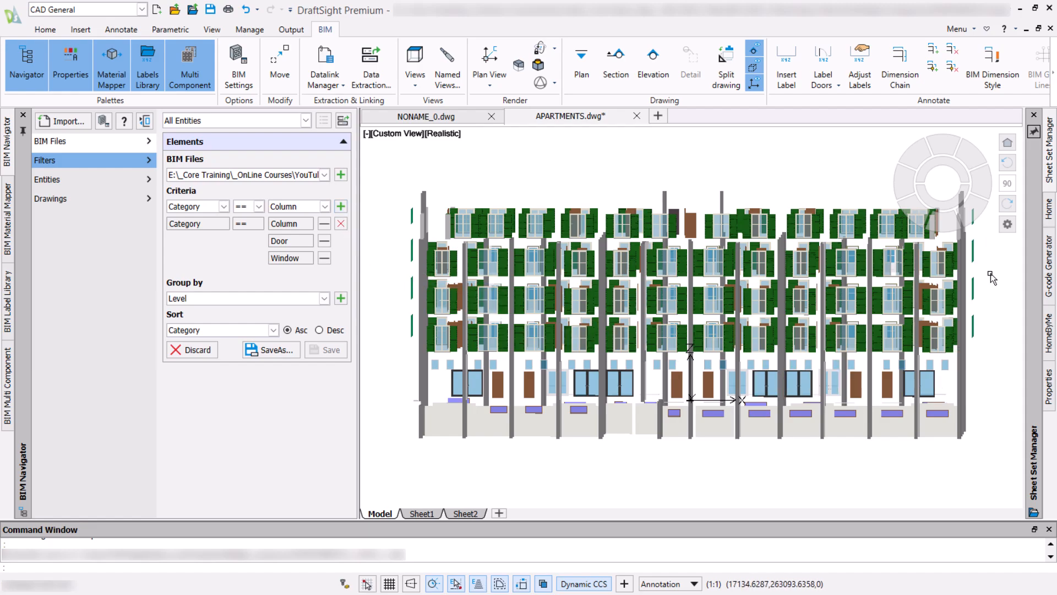
Remove Column from the Category criterion and add a Level criterion matching 1-first floor, 2-Second floor and 3-third floor.
left_click(979, 212)
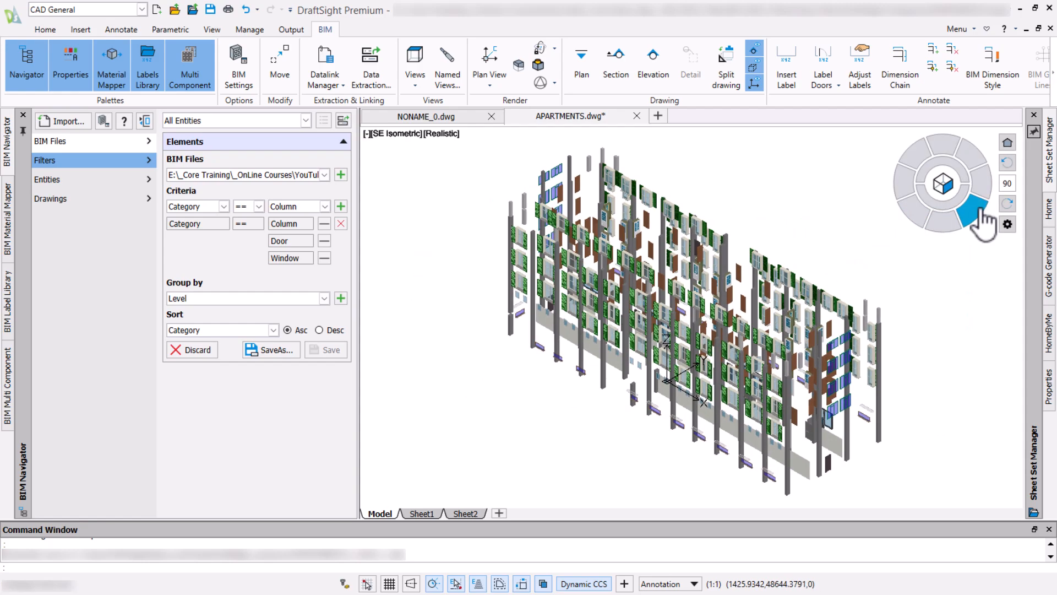
left_click(325, 224)
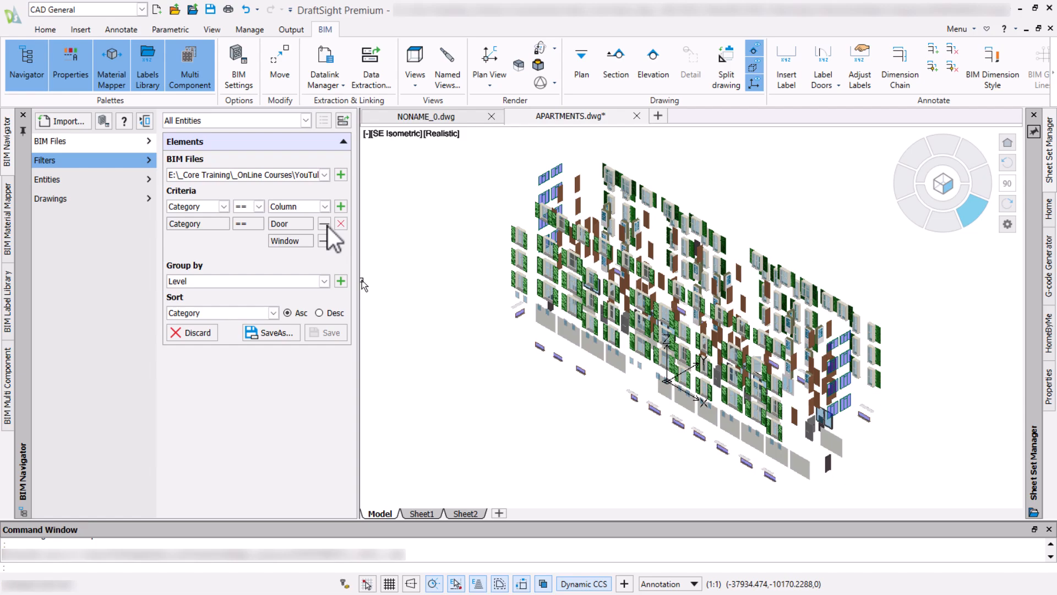
left_click(223, 206)
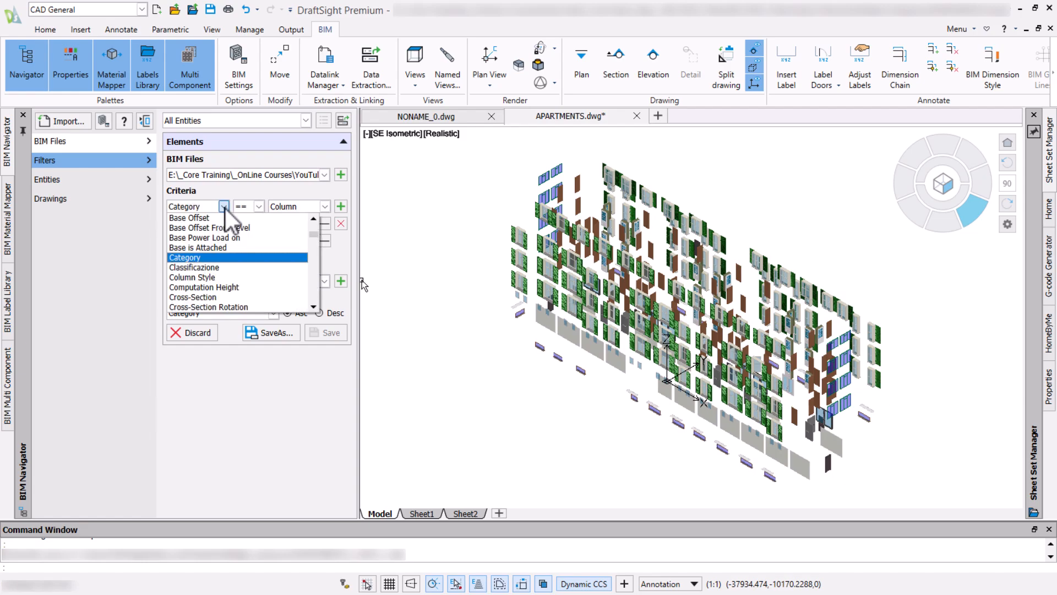
scroll(315, 291, "down", 5)
scroll(316, 291, "down", 3)
left_click(310, 297)
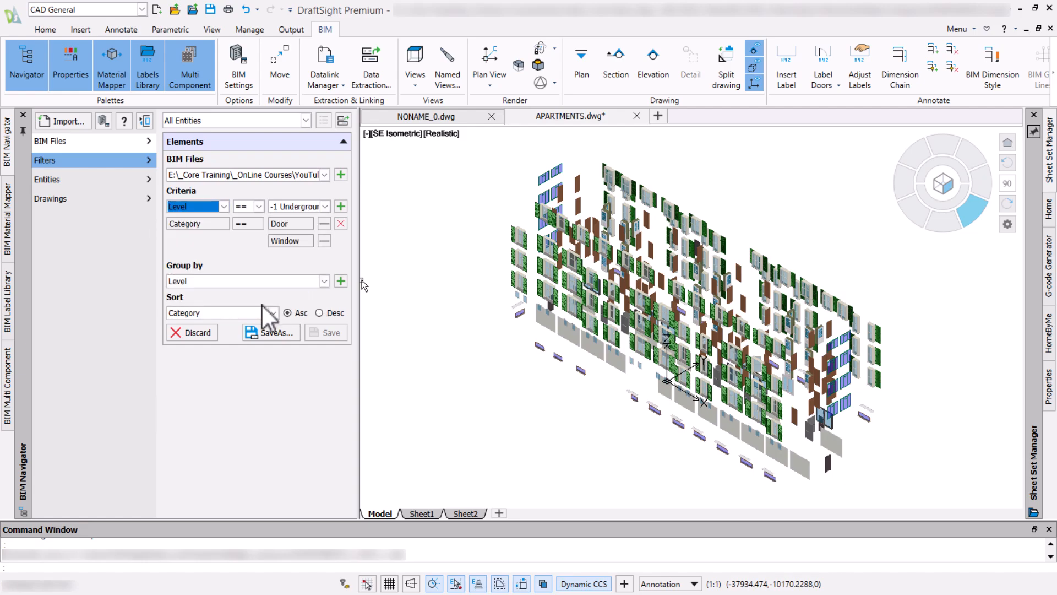
left_click(325, 207)
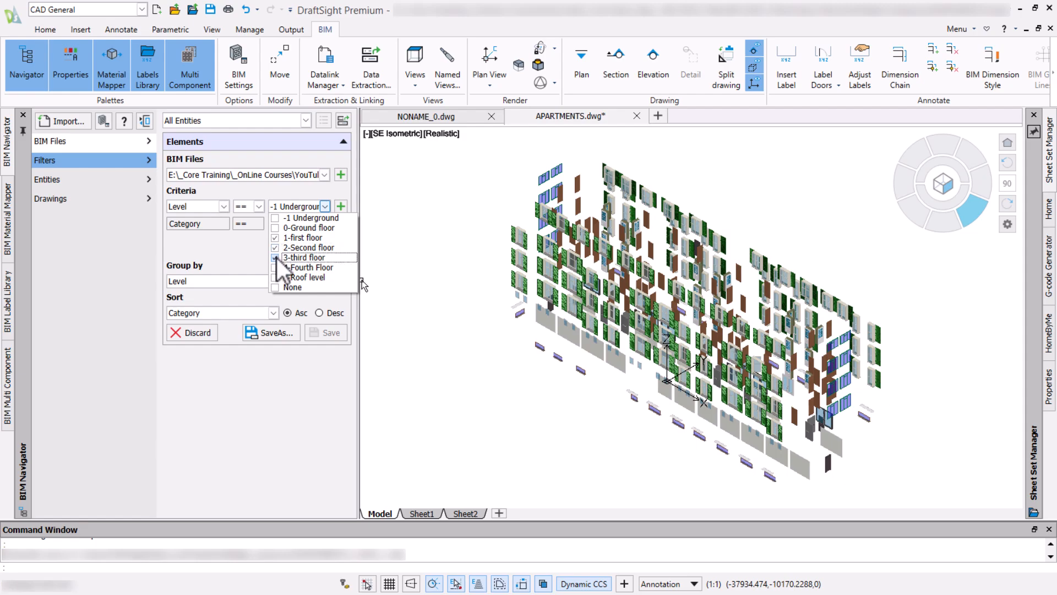
left_click(344, 209)
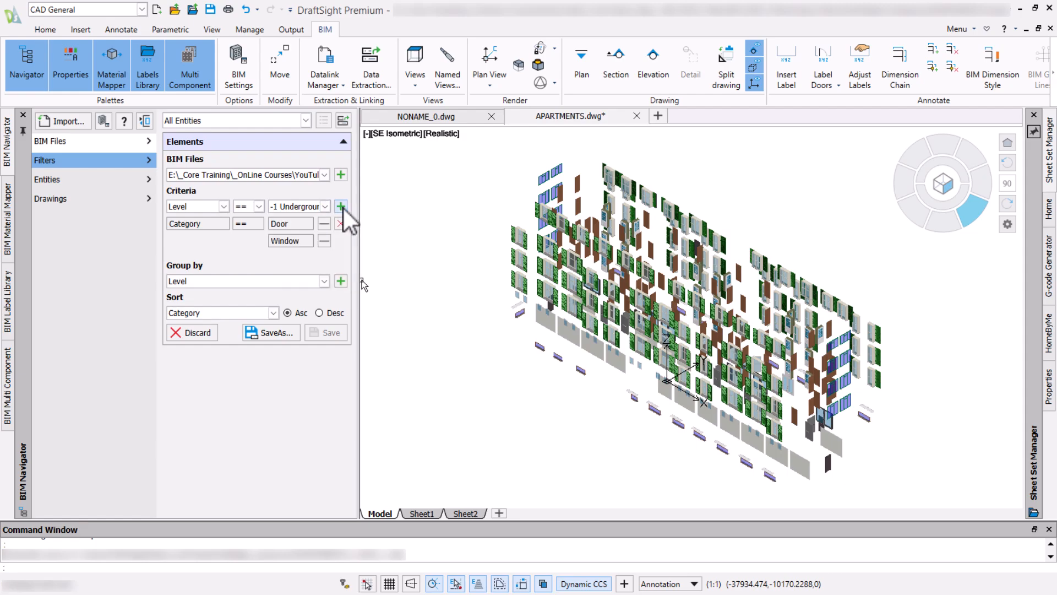
left_click(341, 207)
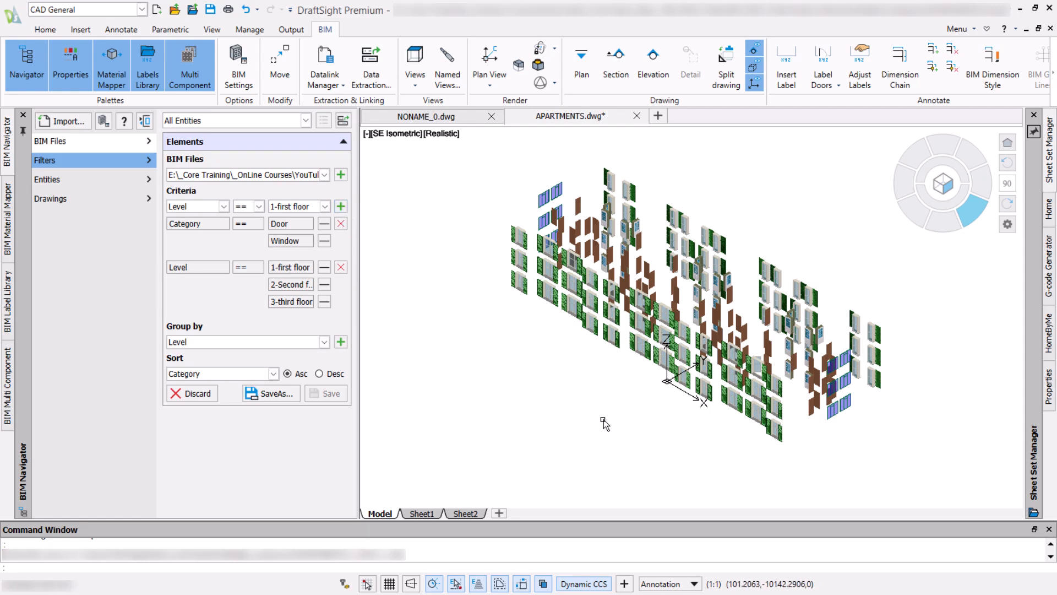
Try excluding the first, second and third floors by setting the Level criterion's operator to !=.
middle_click_drag(602, 420, 573, 435)
middle_click_drag(557, 388, 549, 397, "shift")
type("z")
key("Return")
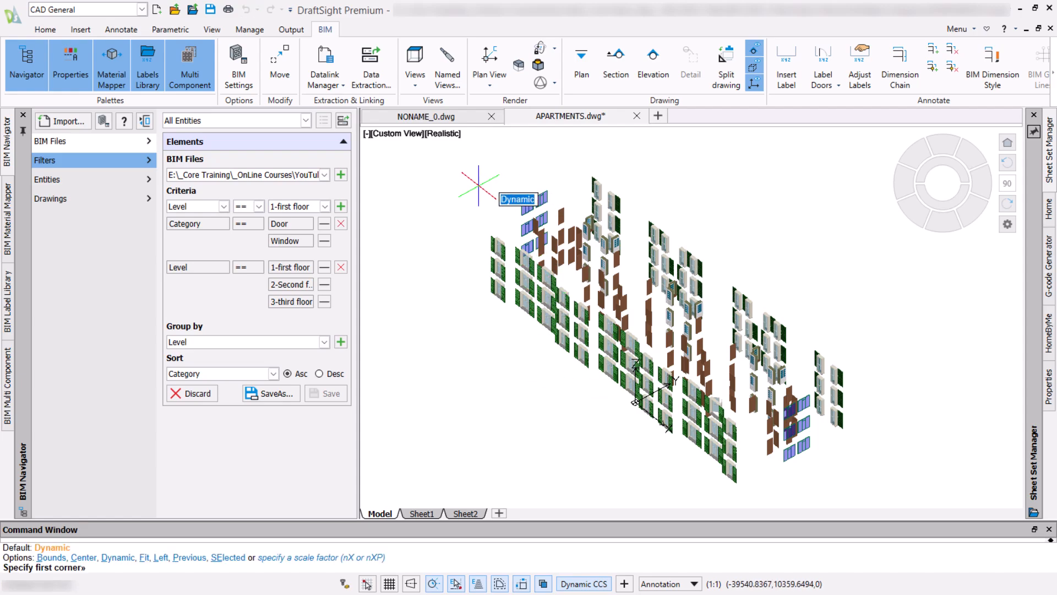
left_click(479, 184)
left_click(694, 356)
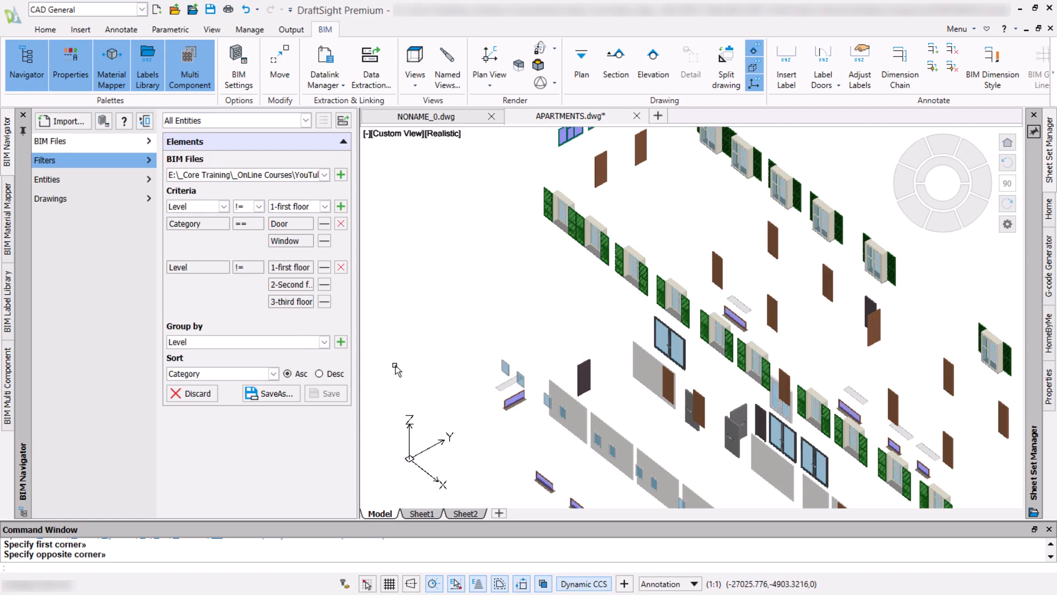
left_click(941, 221)
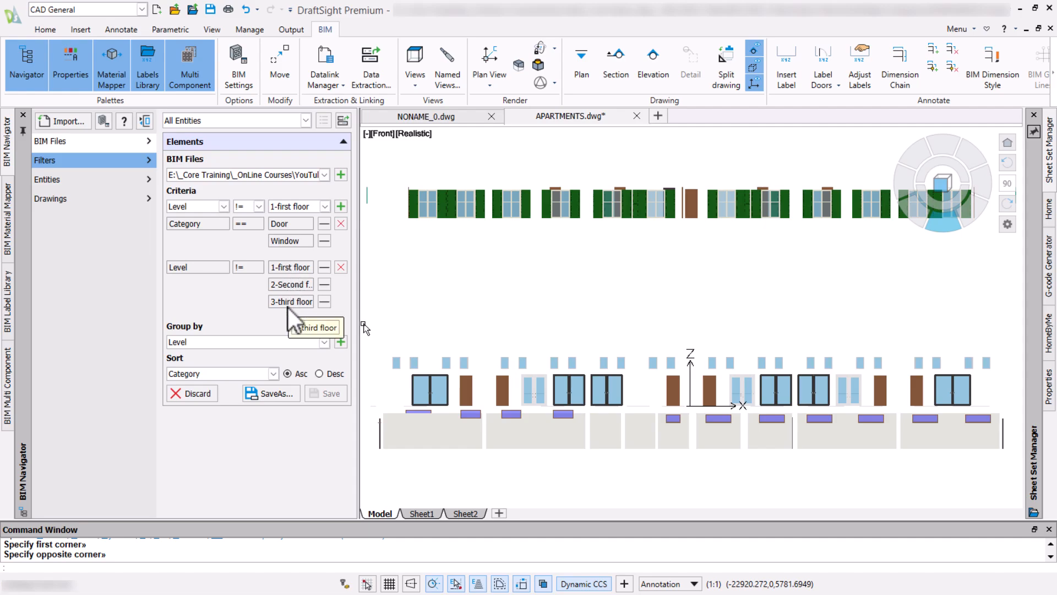
Set the Level criterion's operator to == and remove 3-third floor from its values.
left_click(243, 209)
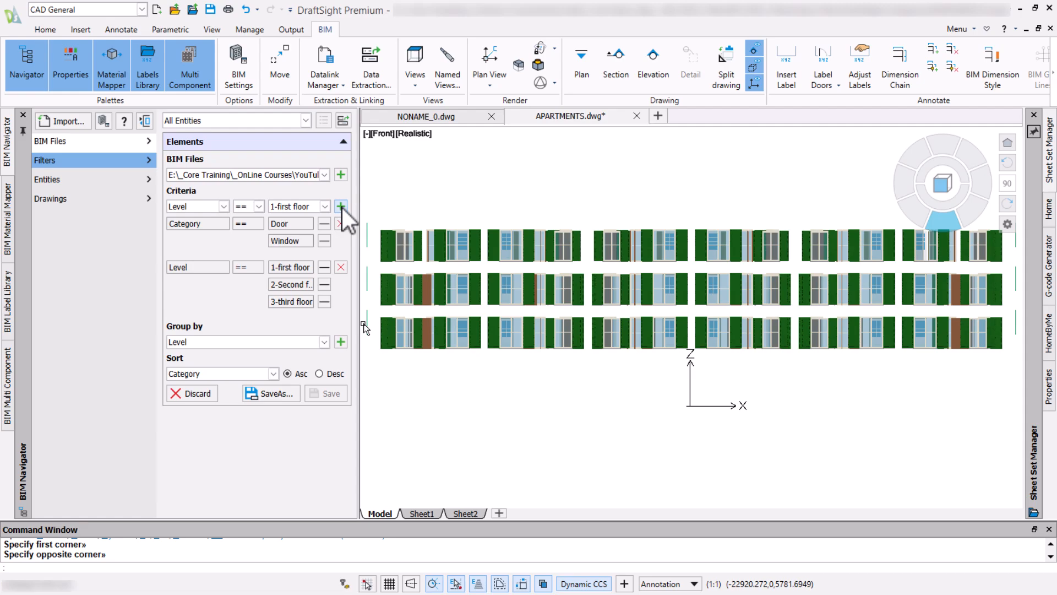
left_click(324, 302)
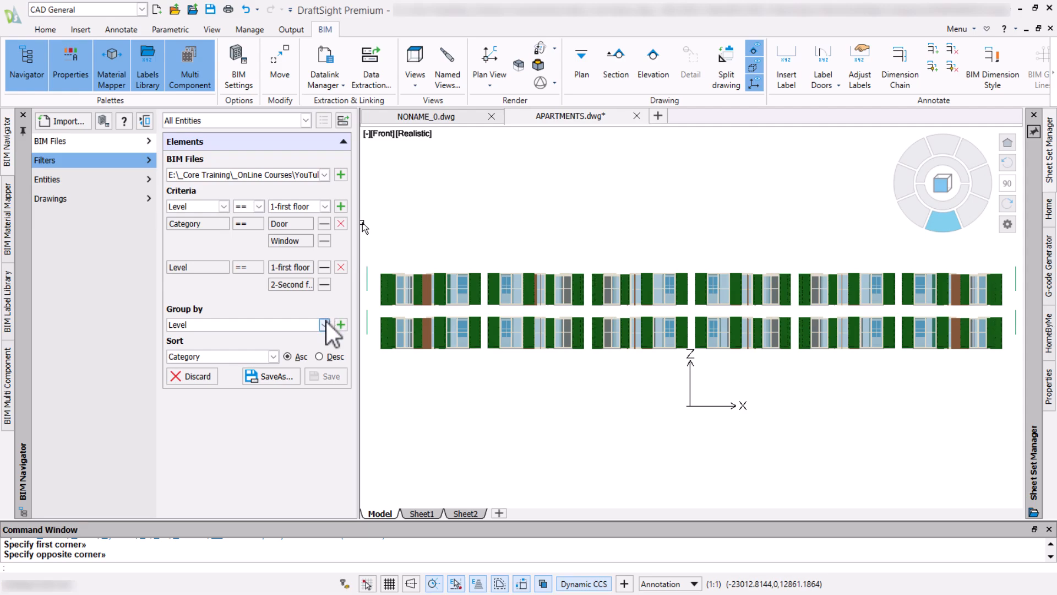
Add Level as the grouping and set the ascending sort to Type.
left_click(324, 324)
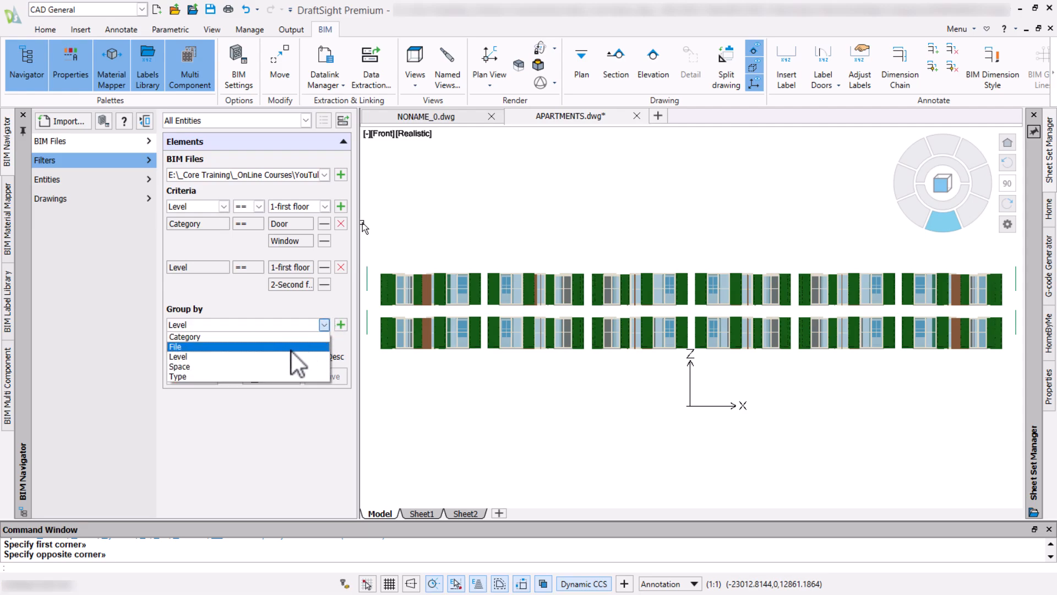
left_click(236, 356)
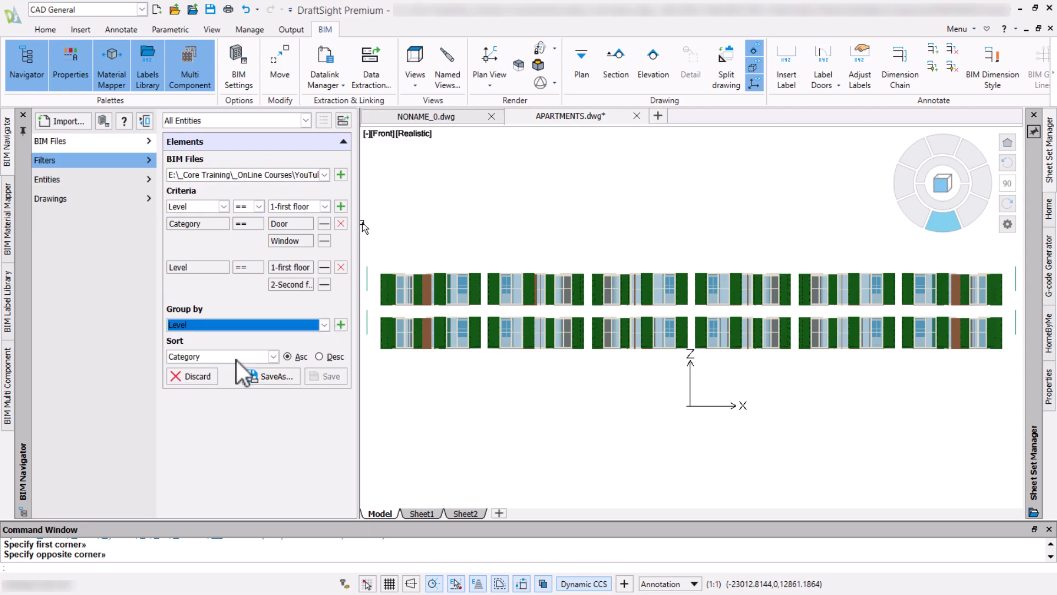
left_click(341, 326)
left_click(273, 376)
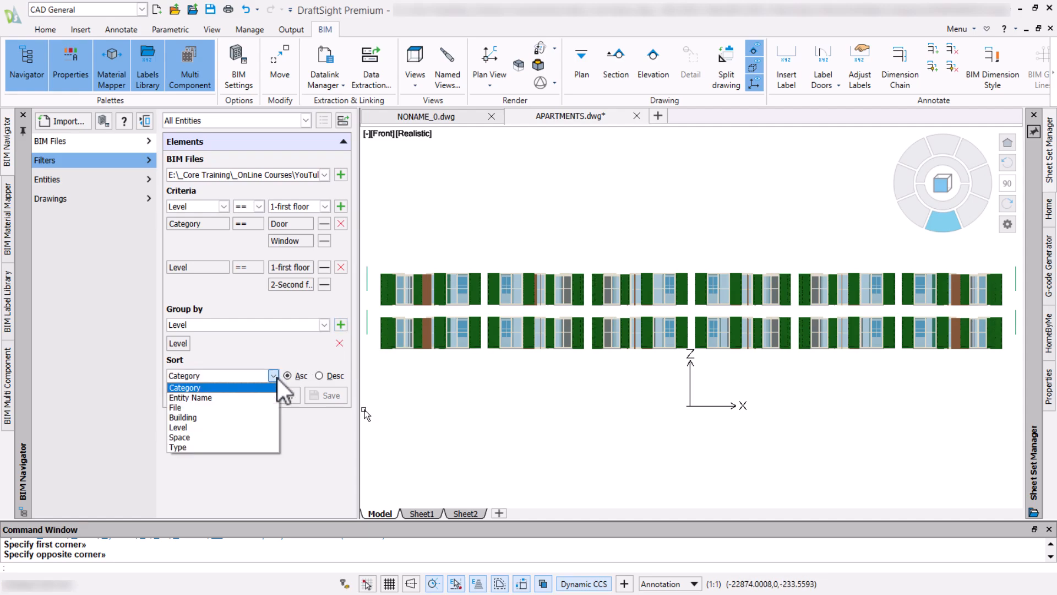
left_click(216, 446)
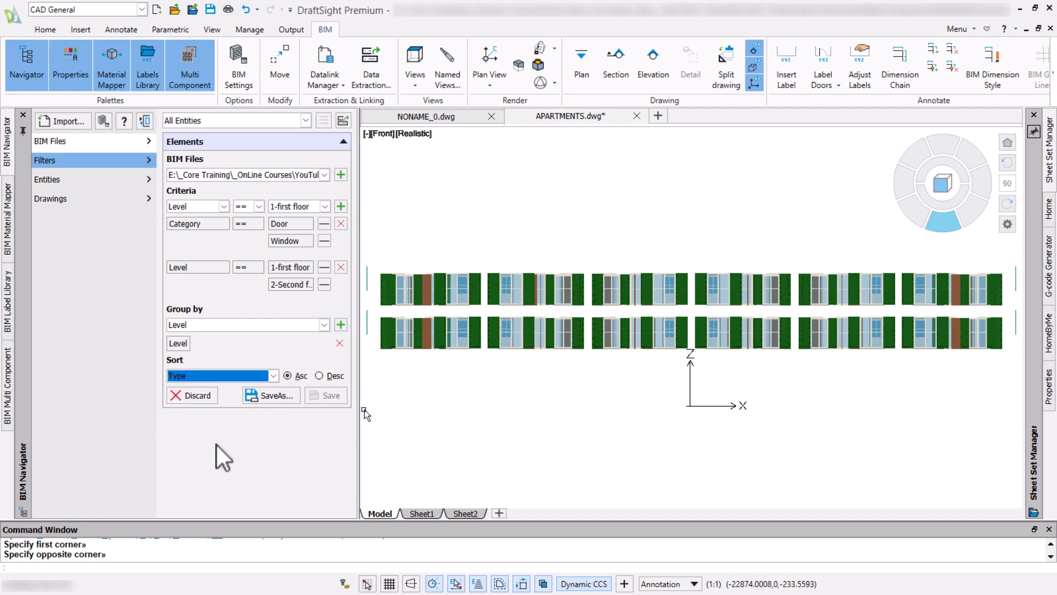
Save the filter under the name Floor1+2-Doors-Windows and open the list of saved filters.
left_click(272, 401)
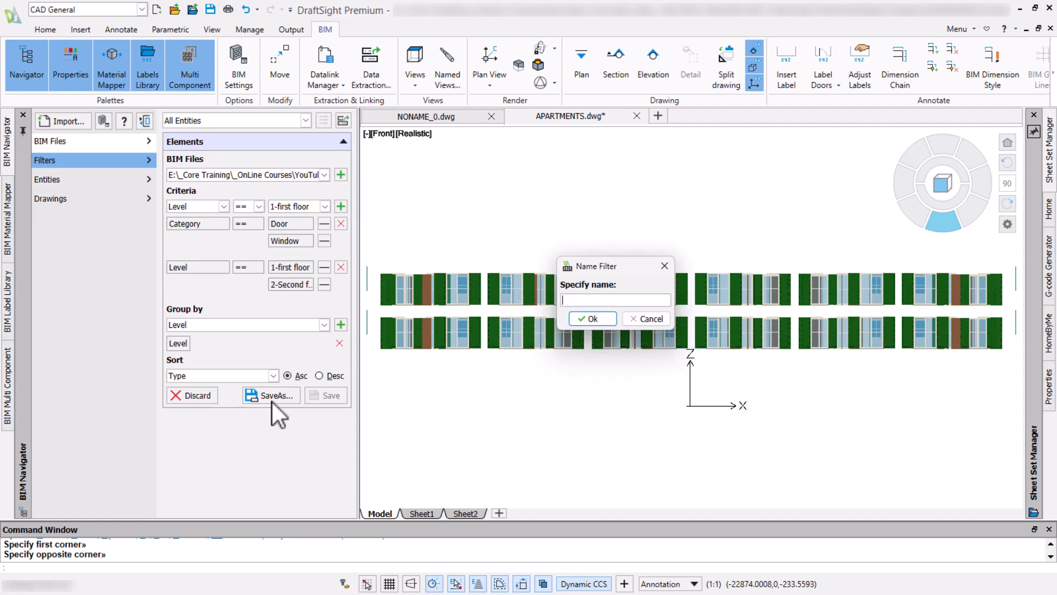
type("Floor1+2-Doors-Windows")
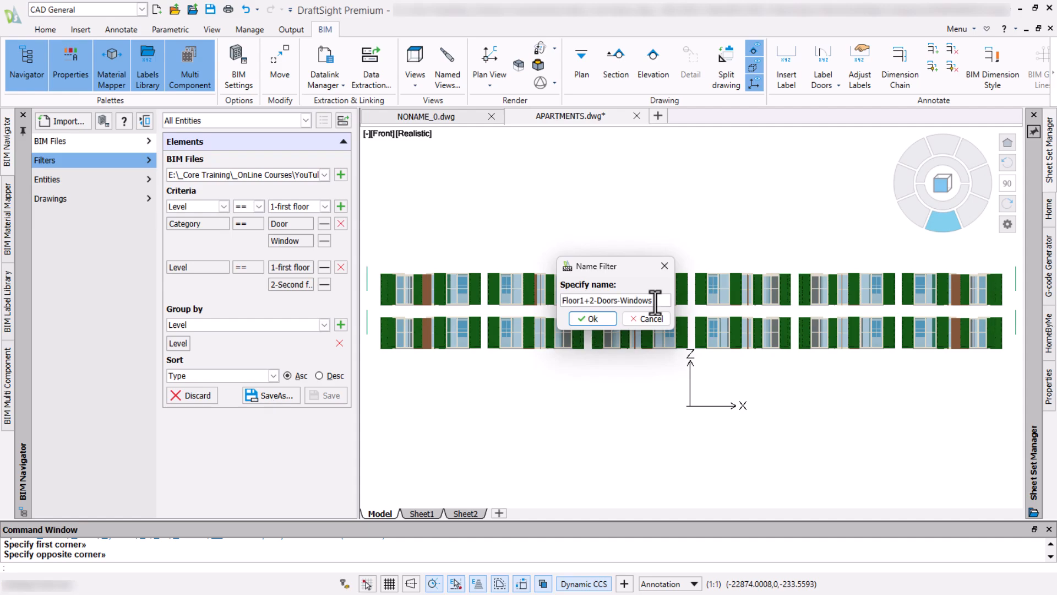
left_click(581, 322)
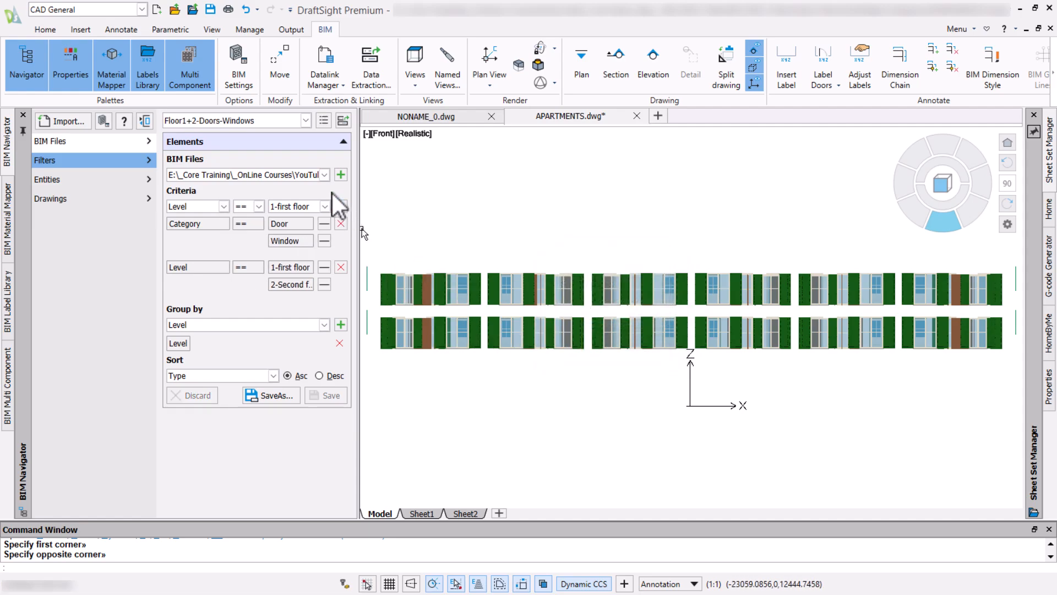
left_click(305, 122)
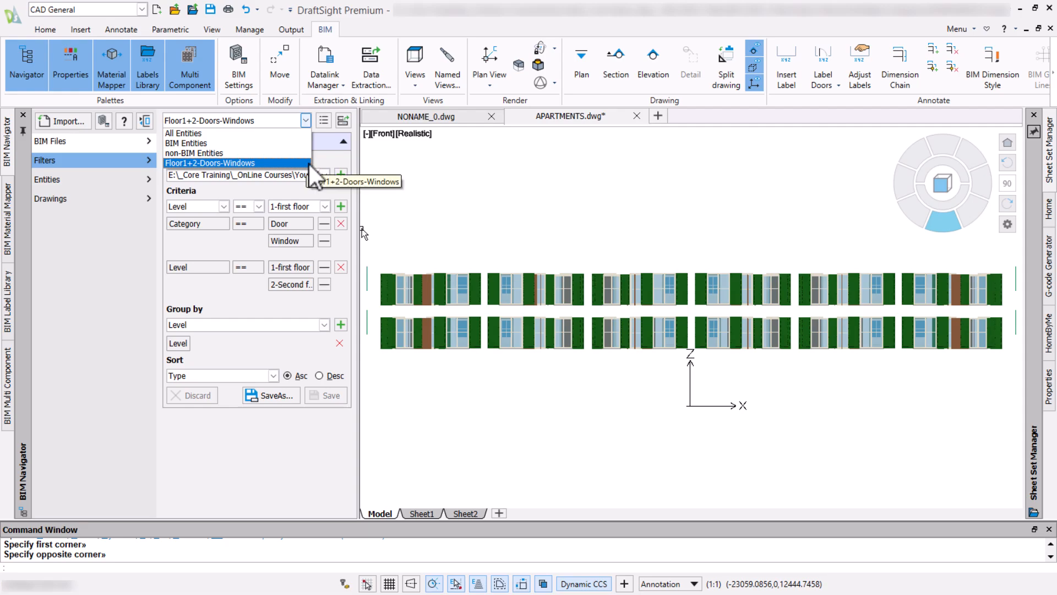
Rename the saved filter to FLR12-DrWin and show the filtered model in the SE Isometric view.
left_click(325, 127)
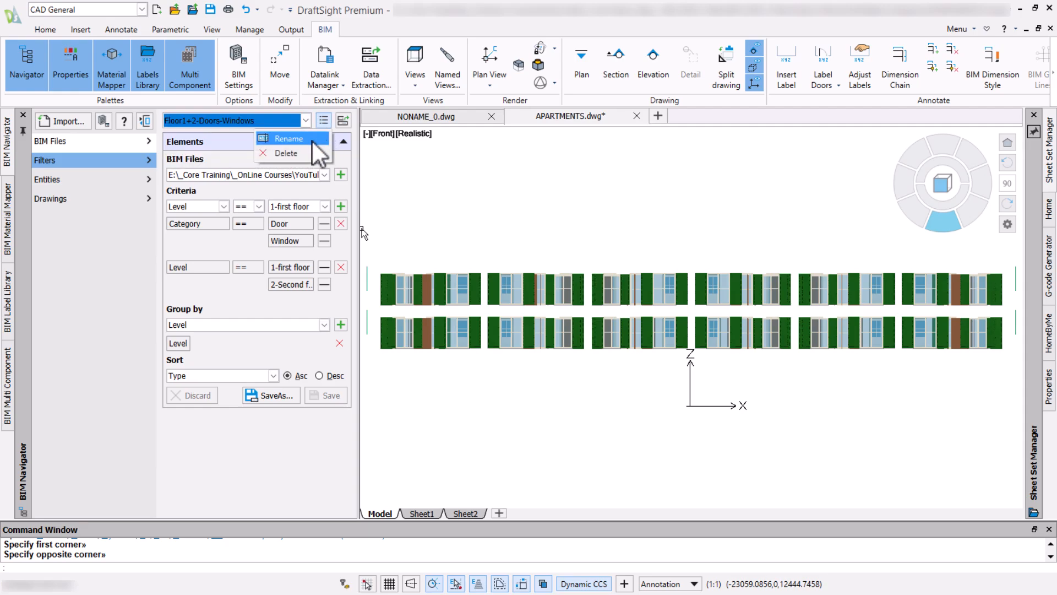
left_click(312, 141)
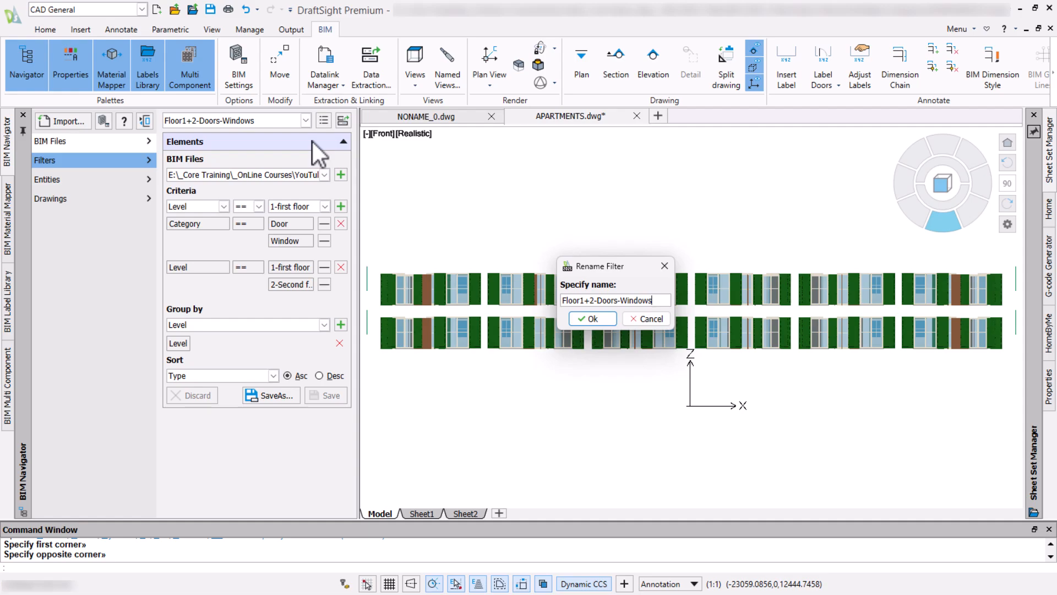
left_click_drag(665, 302, 547, 300)
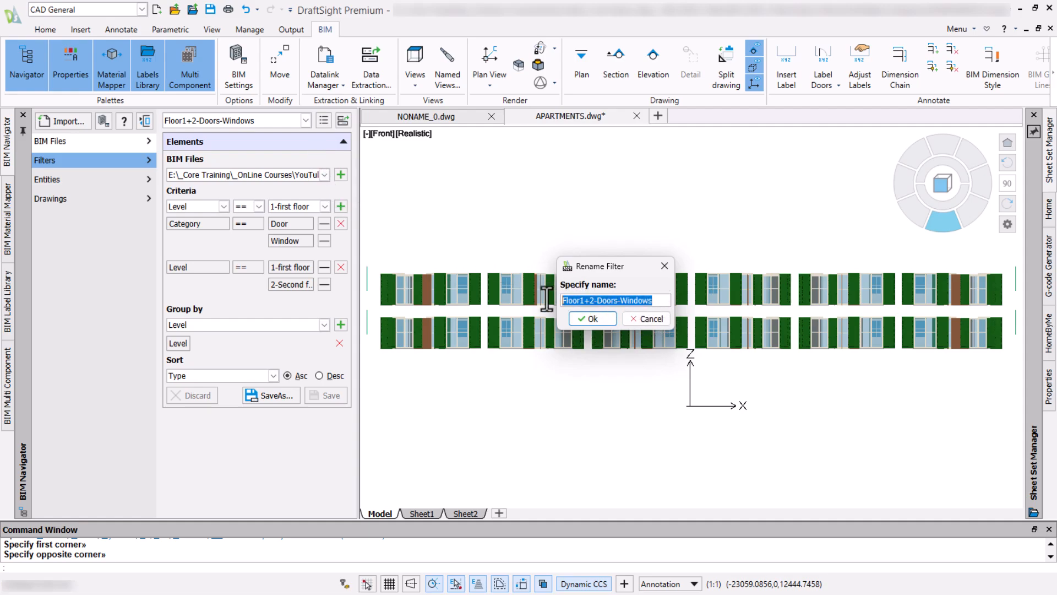
type("FLR12-DrWin")
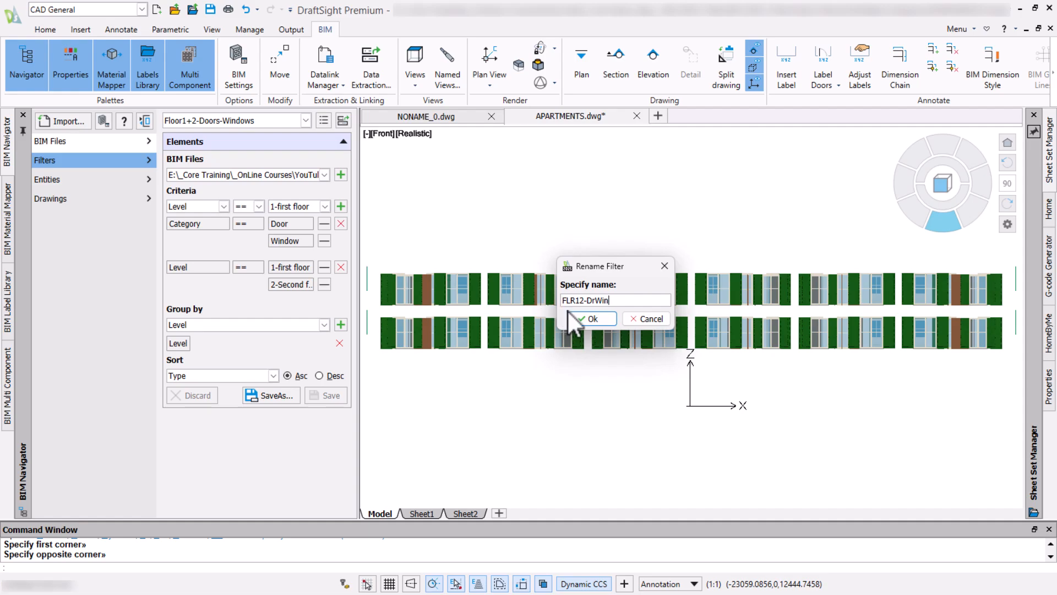
left_click(606, 324)
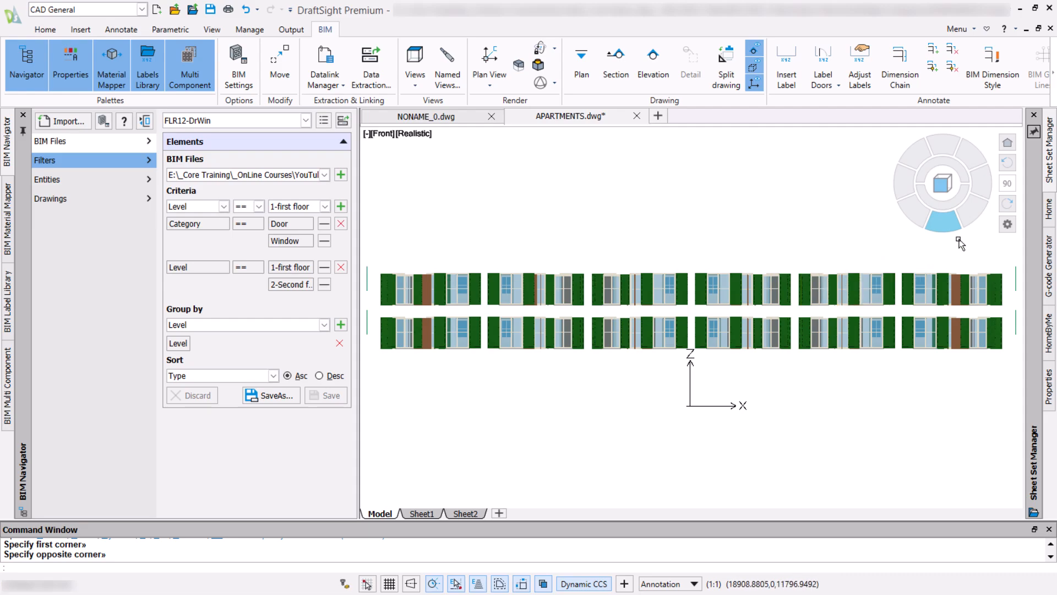
left_click(979, 224)
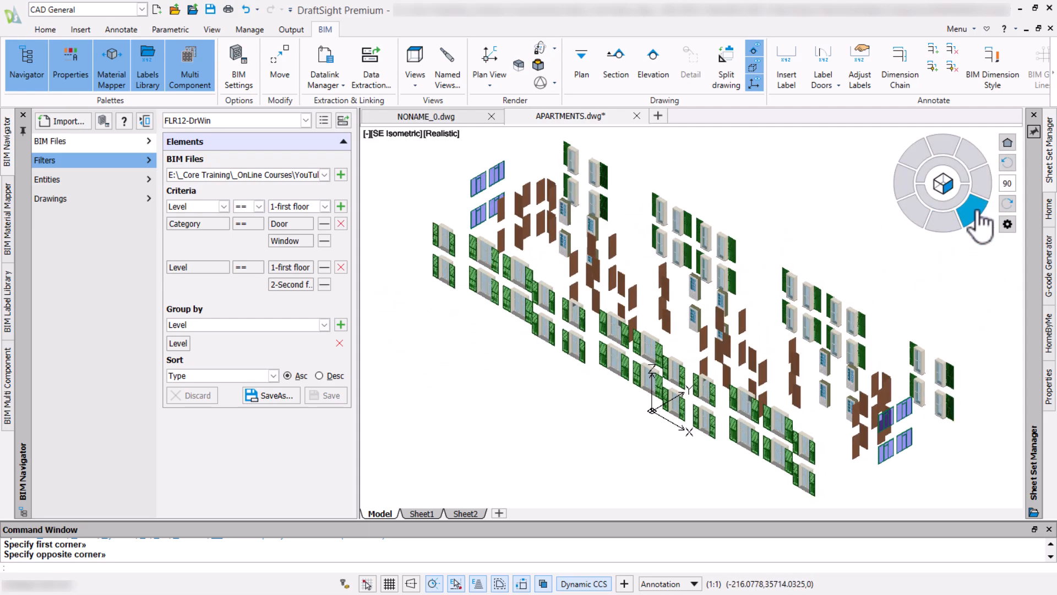